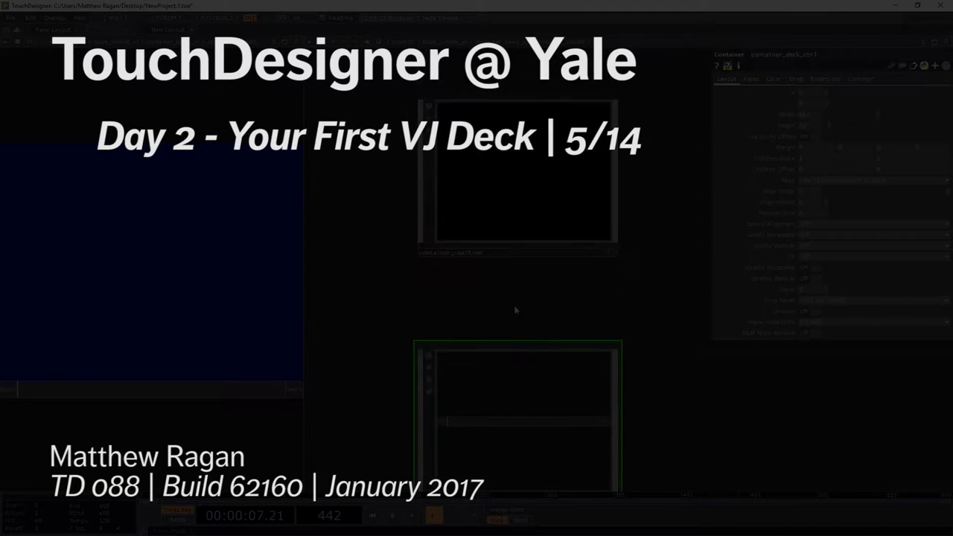
Enter the empty network of container_realtime inside container_visuals.
key("i")
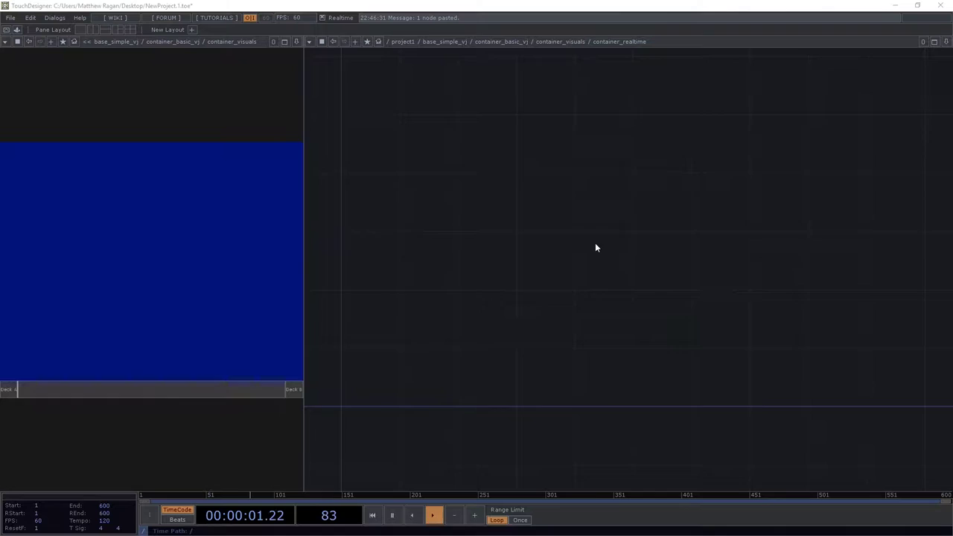
left_click(520, 174)
left_click_drag(550, 95, 690, 103)
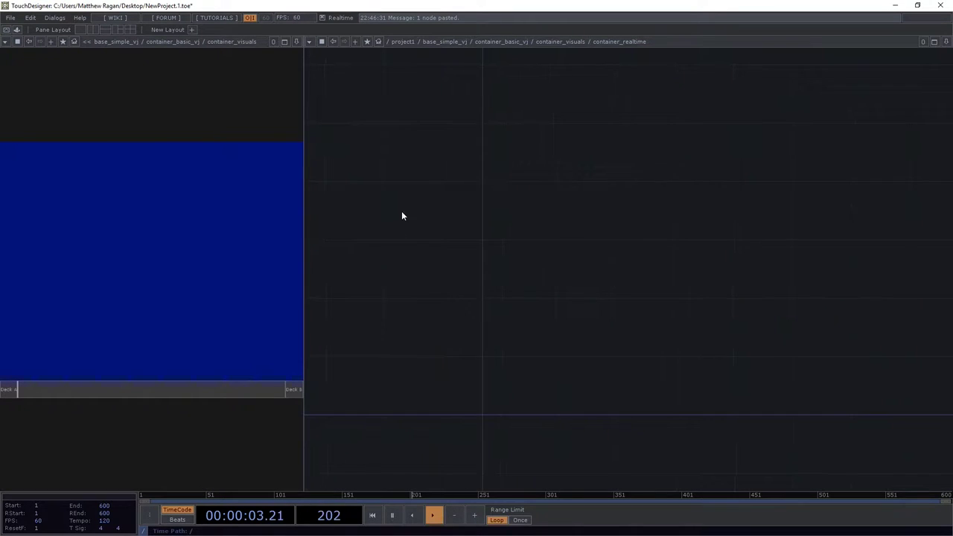
left_click_drag(401, 211, 407, 300)
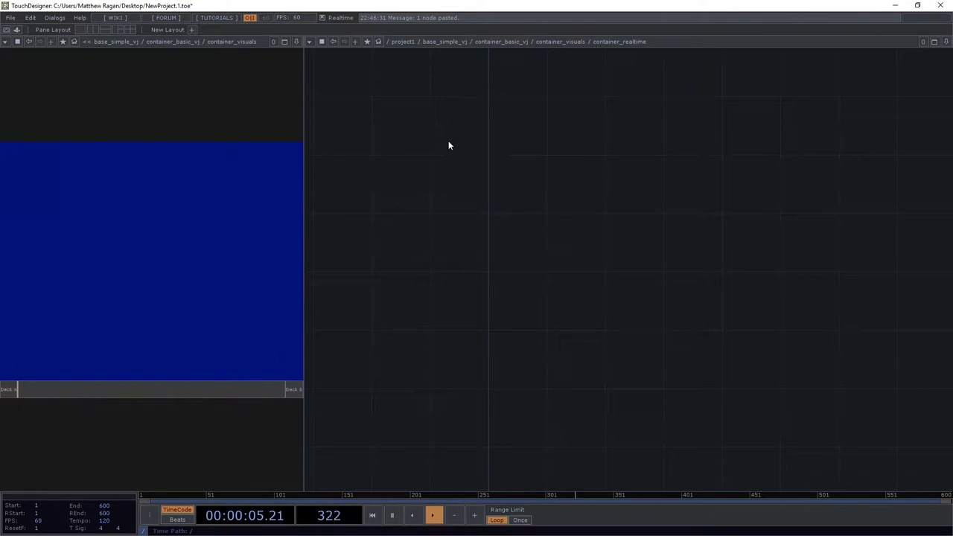
Reset the workspace to a single pane and split it into two side-by-side network panes showing container_realtime.
left_click(94, 30)
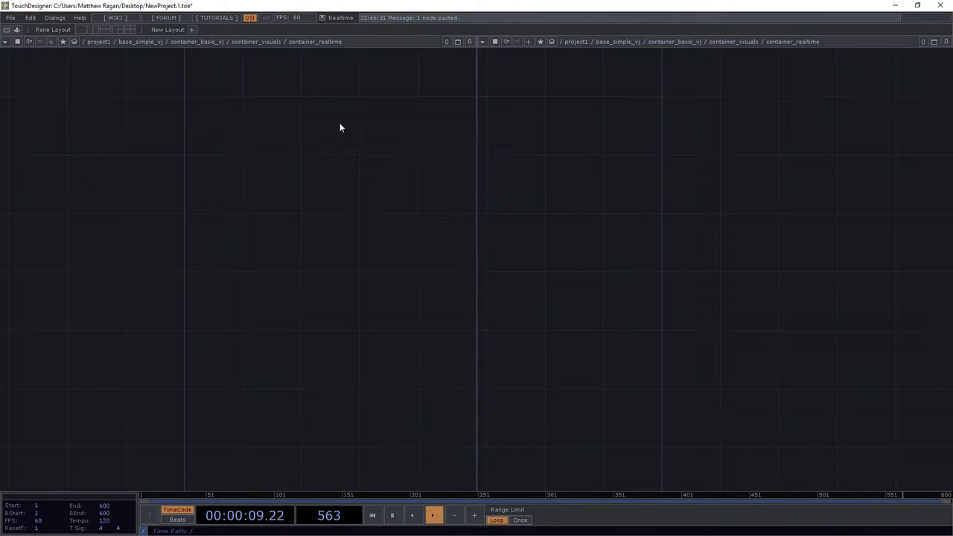
left_click(82, 30)
middle_click_drag(322, 168, 296, 226)
key("h")
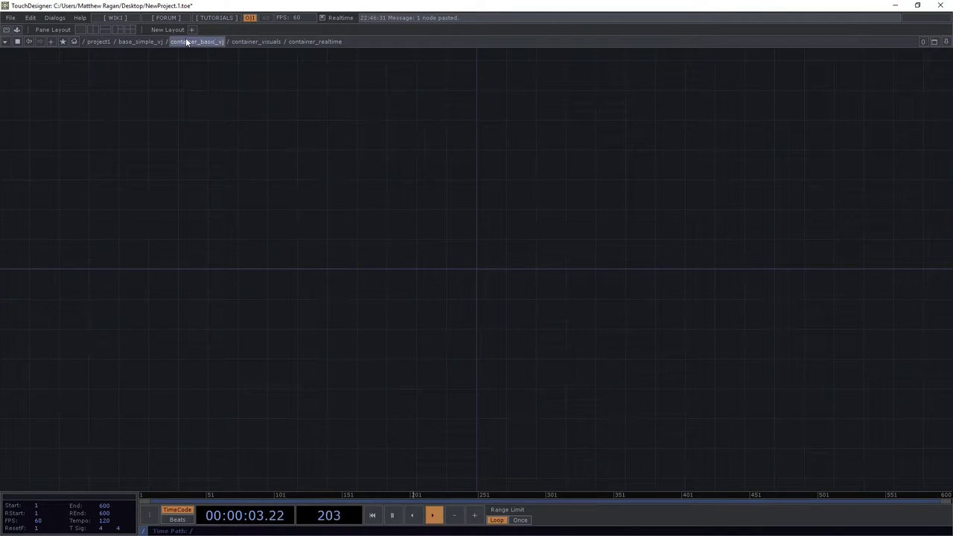
left_click(94, 30)
left_click_drag(377, 181, 326, 260)
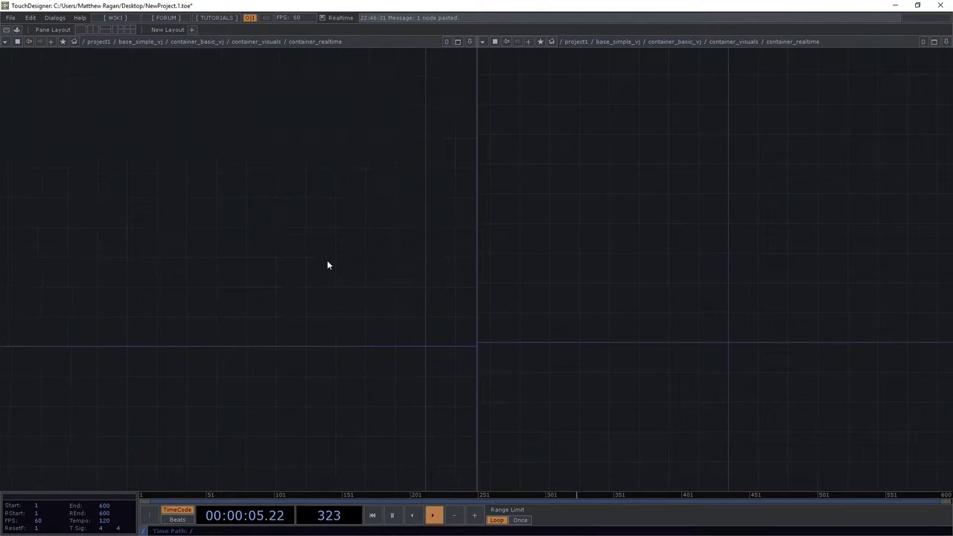
Take one network pane up the hierarchy from container_realtime to base_simple_vj, leaving the other pane in container_realtime.
key("g")
key("g")
key("h")
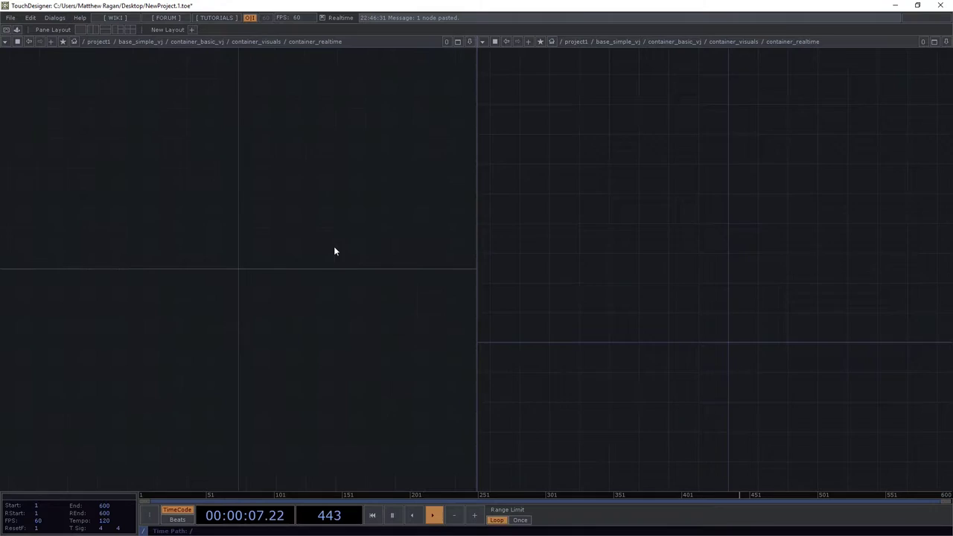
key("h")
scroll(369, 225, "down", 8)
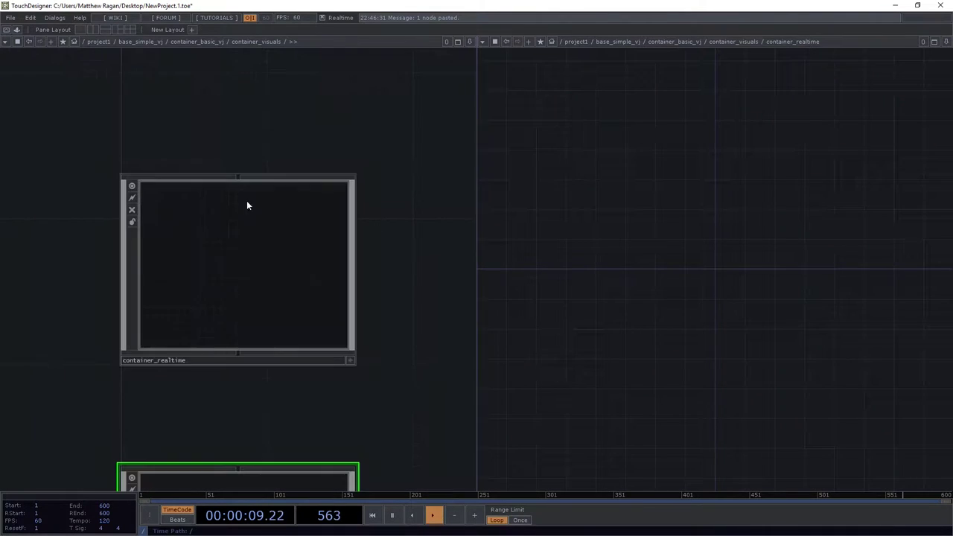
scroll(220, 269, "down", 10)
key("u")
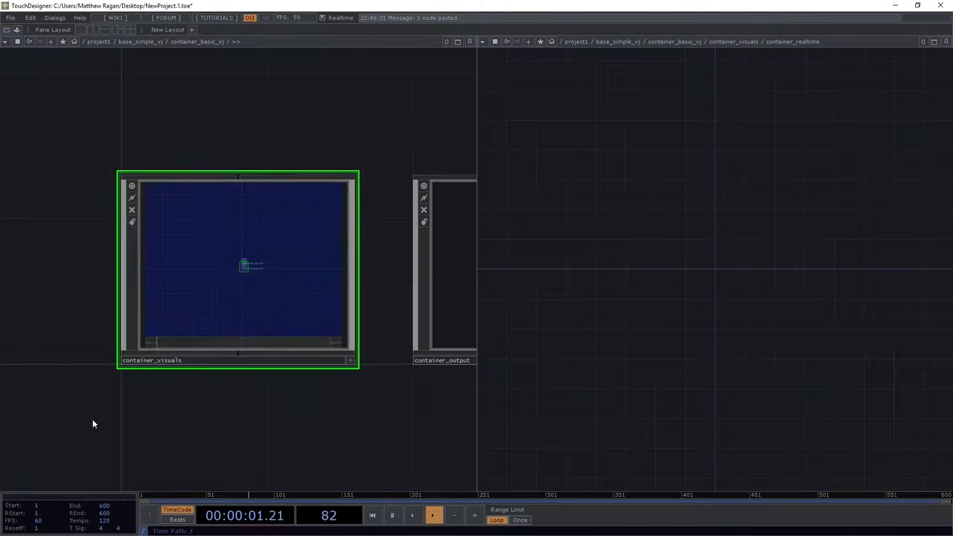
scroll(251, 362, "down", 3)
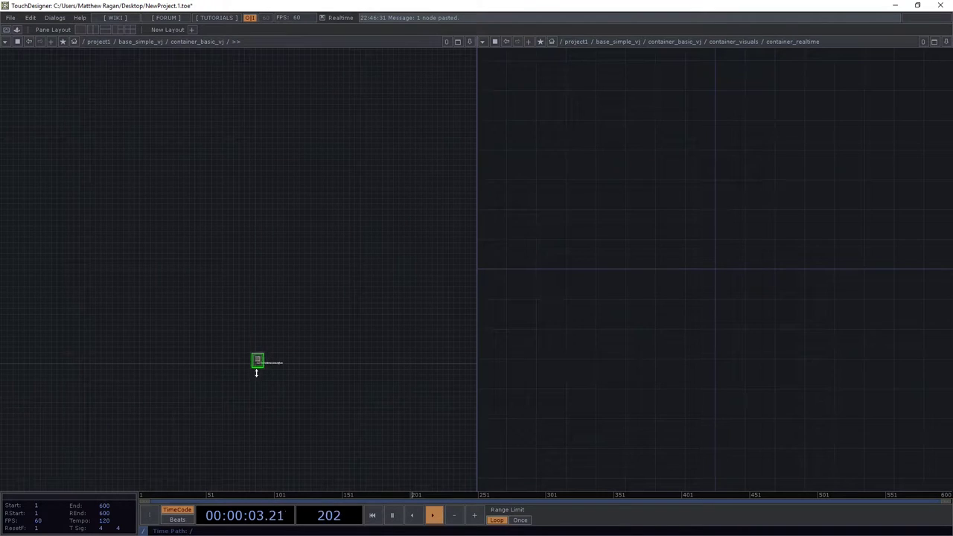
key("u")
scroll(228, 264, "down", 7)
Copy the six base components base1 to base6 from base_simple_vj and paste them into container_realtime.
left_click_drag(216, 217, 289, 299)
scroll(258, 309, "down", 3)
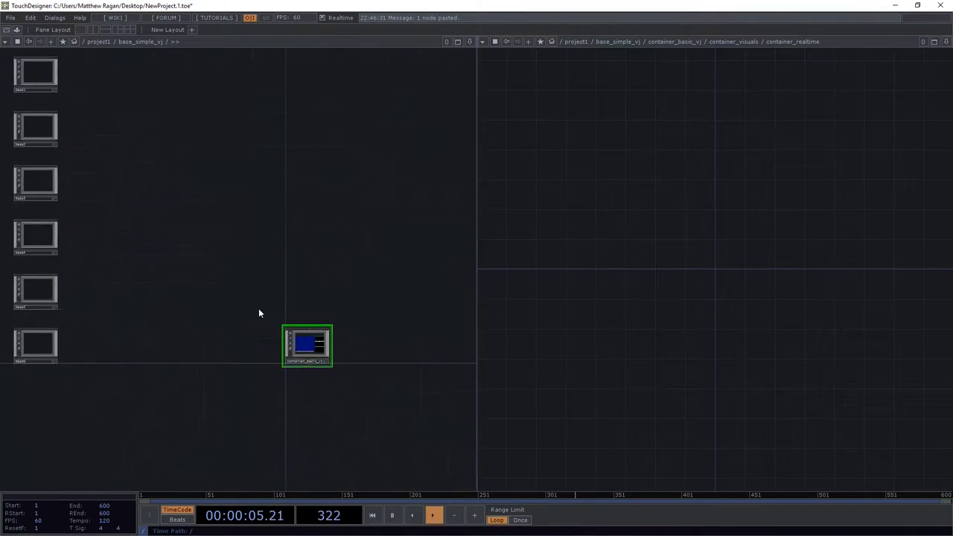
left_click_drag(232, 258, 306, 290)
scroll(212, 211, "up", 4)
left_click_drag(219, 246, 219, 189)
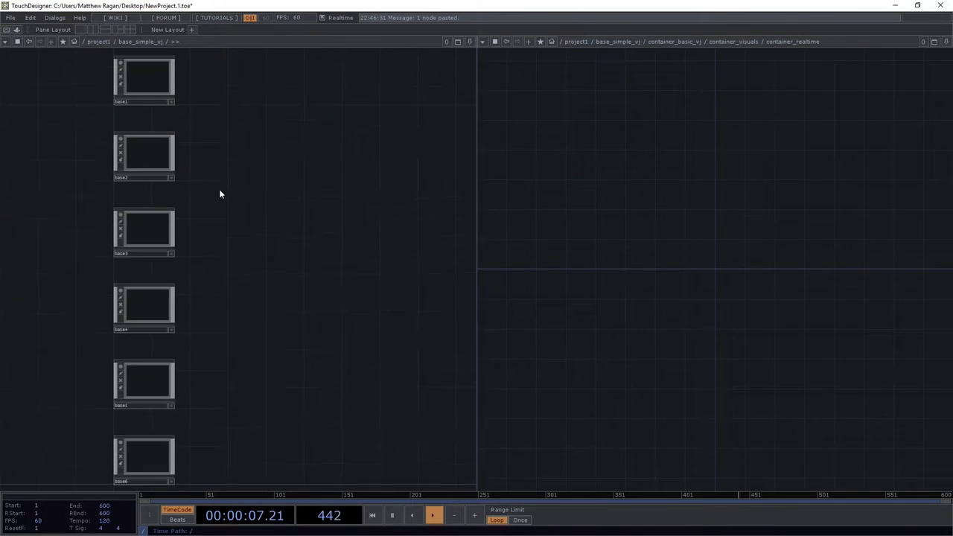
scroll(219, 189, "down", 3)
right_click_drag(256, 89, 127, 425)
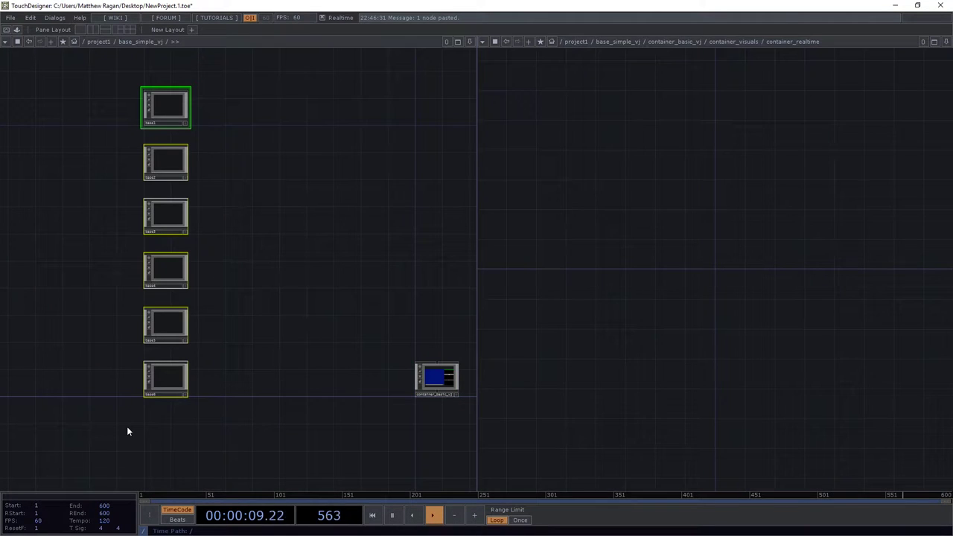
key("ctrl+v")
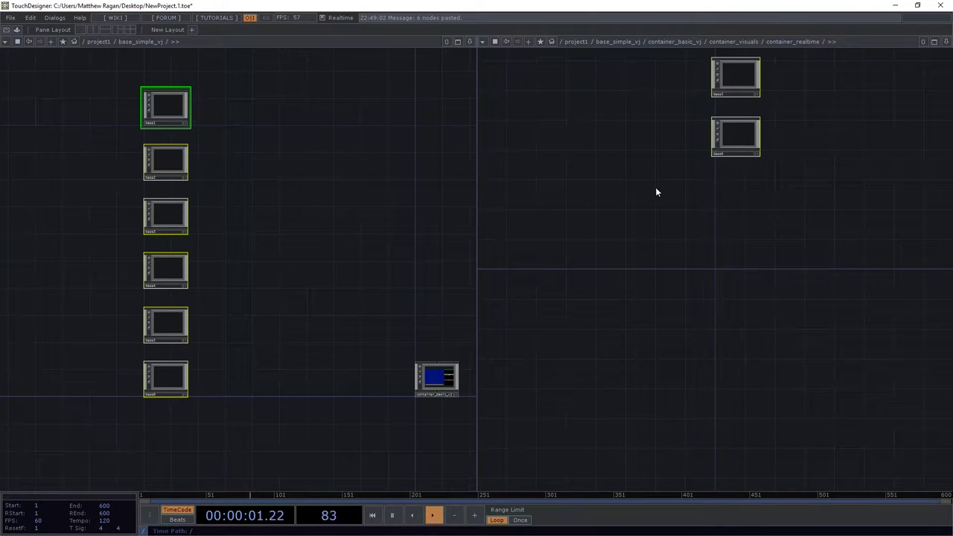
Delete the six original base components from base_simple_vj.
key("Delete")
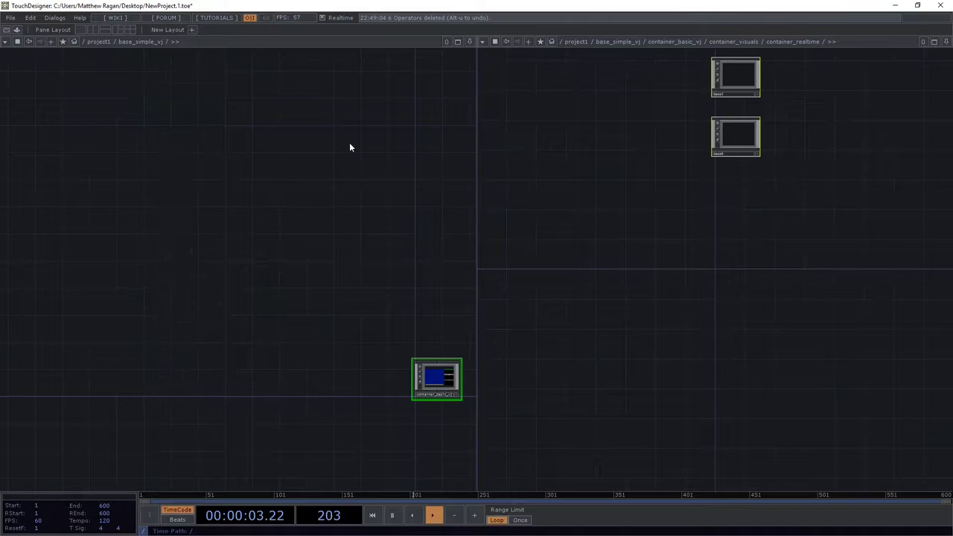
left_click_drag(369, 379, 177, 392)
scroll(303, 394, "up", 3)
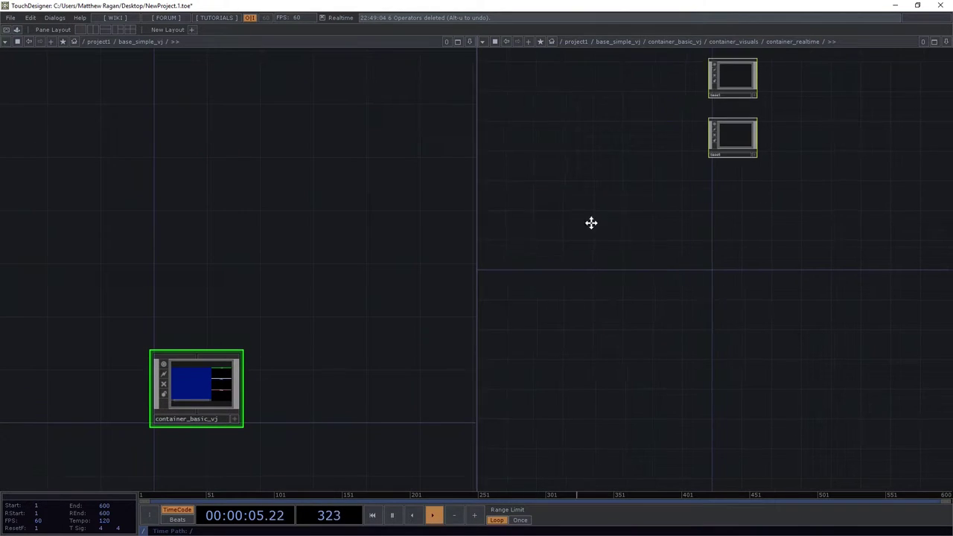
Select the six pasted bases in container_realtime and move their column into line with the vertical grid axis.
scroll(670, 261, "down", 5)
left_click_drag(591, 186, 598, 271)
right_click_drag(659, 302, 611, 134)
scroll(634, 189, "up", 4)
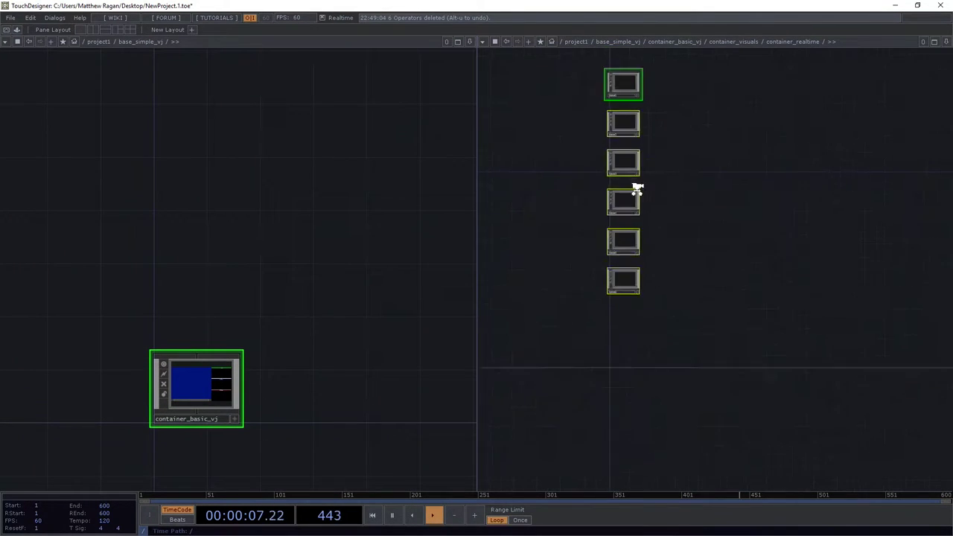
left_click_drag(662, 321, 662, 191)
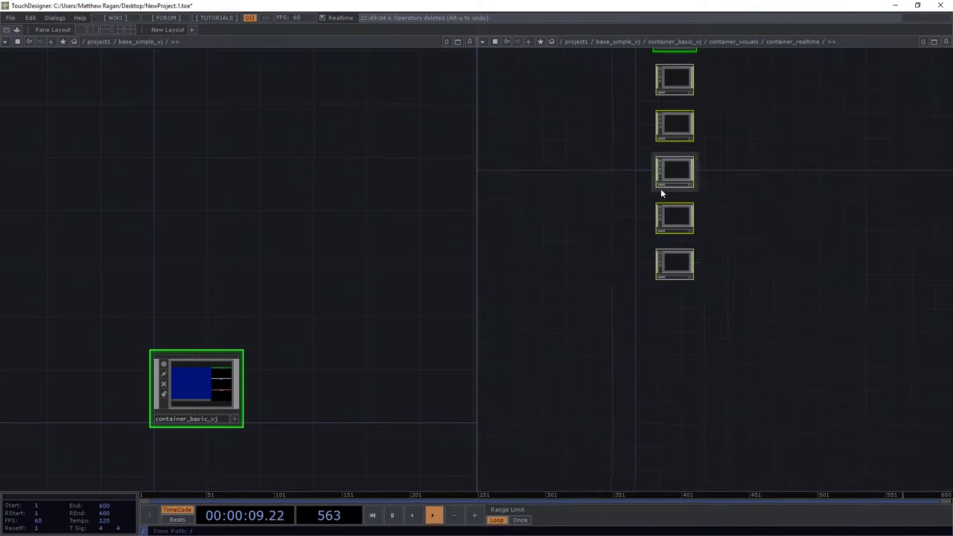
scroll(661, 191, "up", 3)
left_click_drag(688, 151, 660, 337)
left_click_drag(653, 75, 635, 243)
scroll(639, 192, "up", 3)
left_click(667, 132)
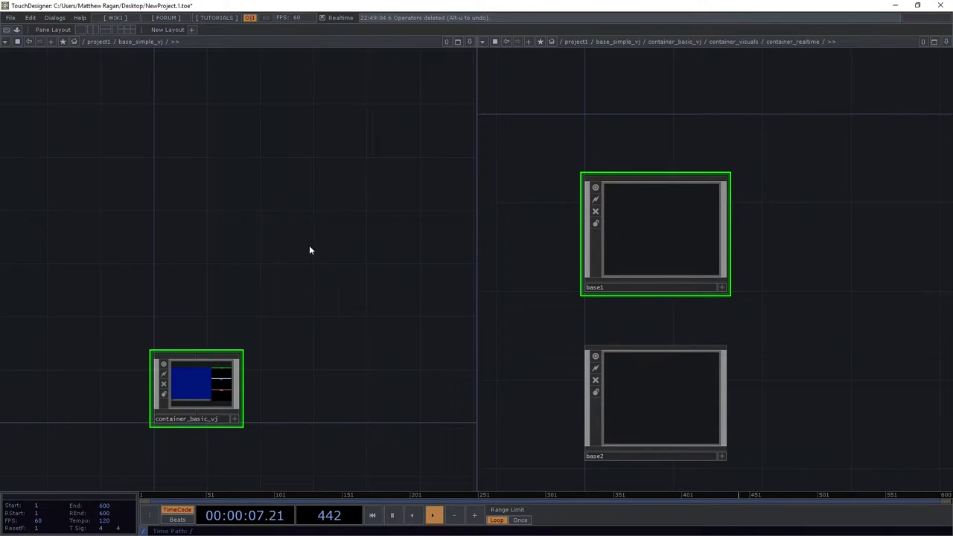
Examine the network inside base1, from its camera, light and geometry components through the render and feedback chain to null_final.
left_click_drag(331, 268, 307, 227)
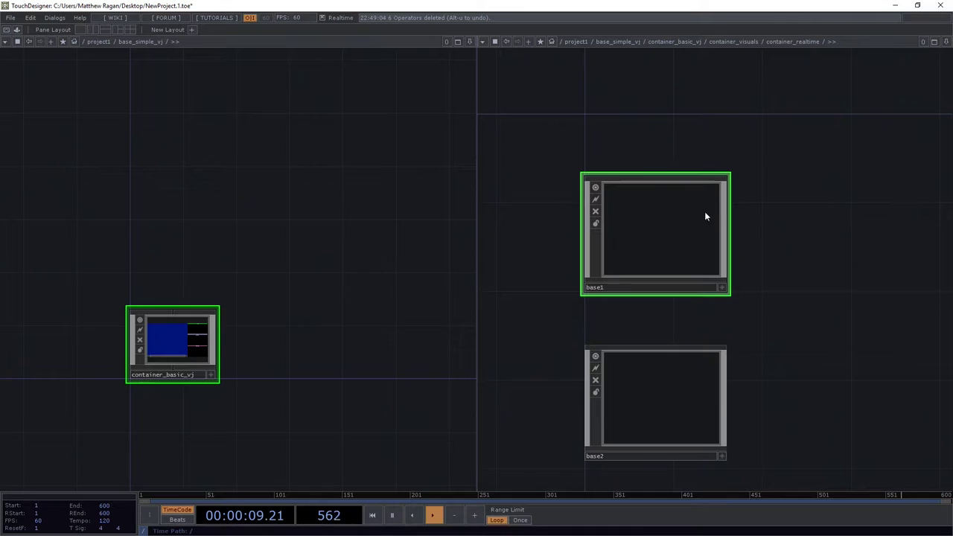
double_click(649, 226)
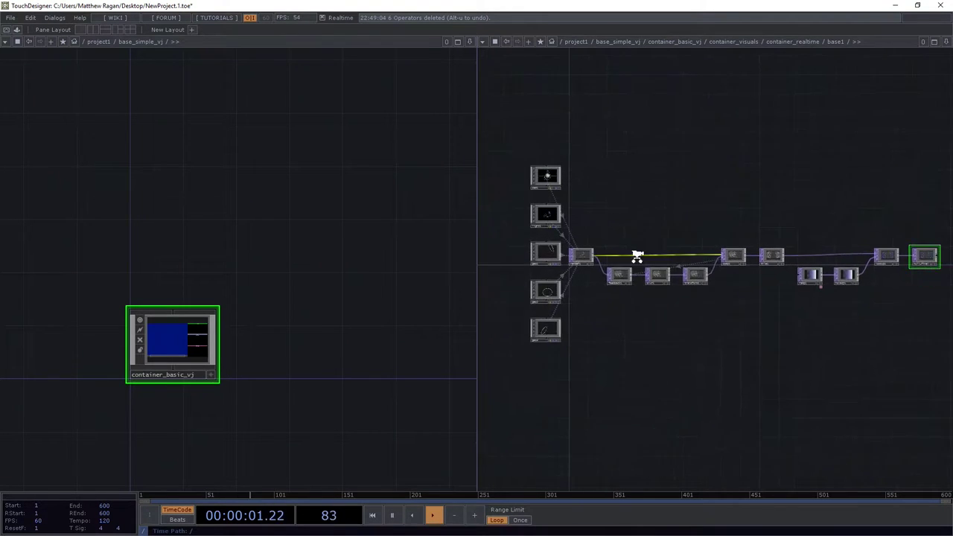
scroll(628, 262, "up", 1)
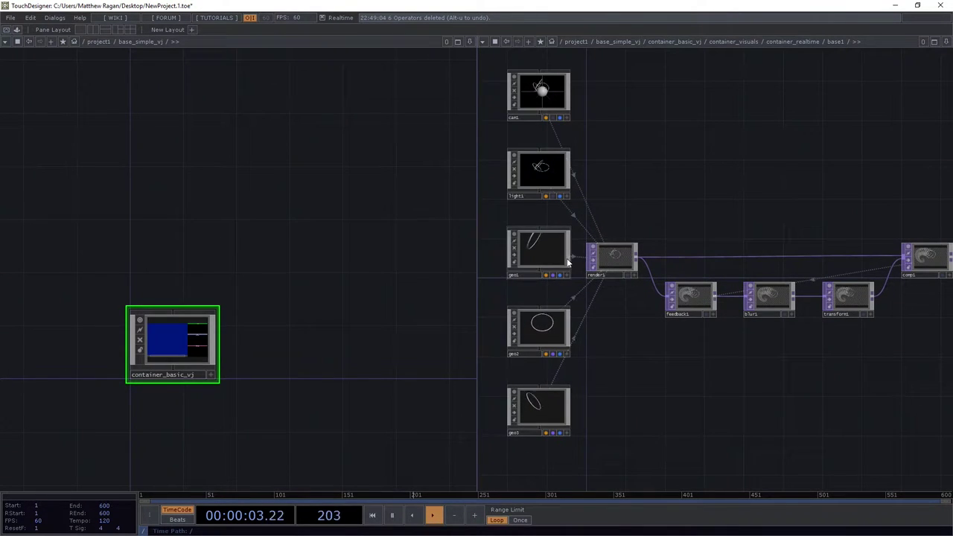
left_click_drag(781, 419, 275, 440)
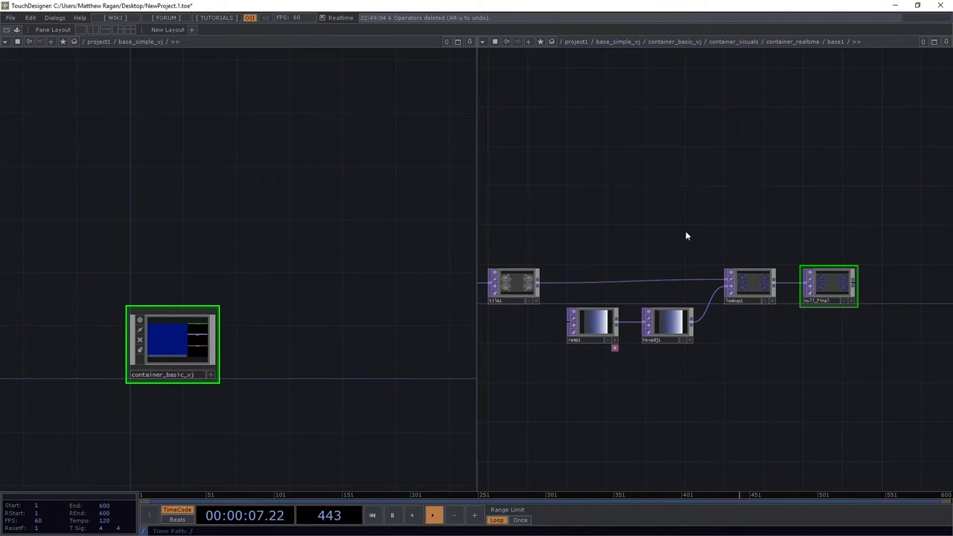
left_click_drag(580, 221, 717, 198)
scroll(630, 221, "down", 5)
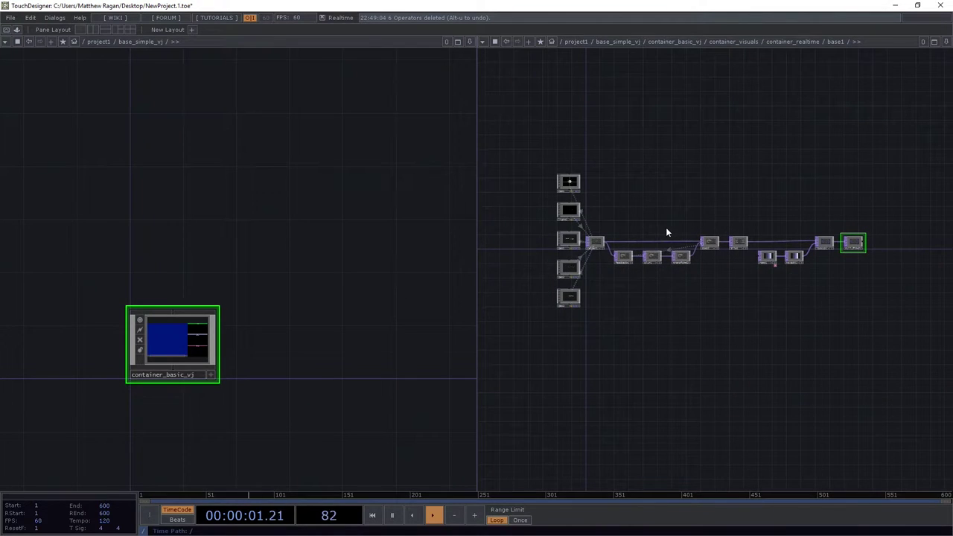
scroll(739, 300, "up", 5)
left_click_drag(687, 350, 539, 411)
left_click_drag(863, 365, 518, 417)
scroll(638, 289, "up", 5)
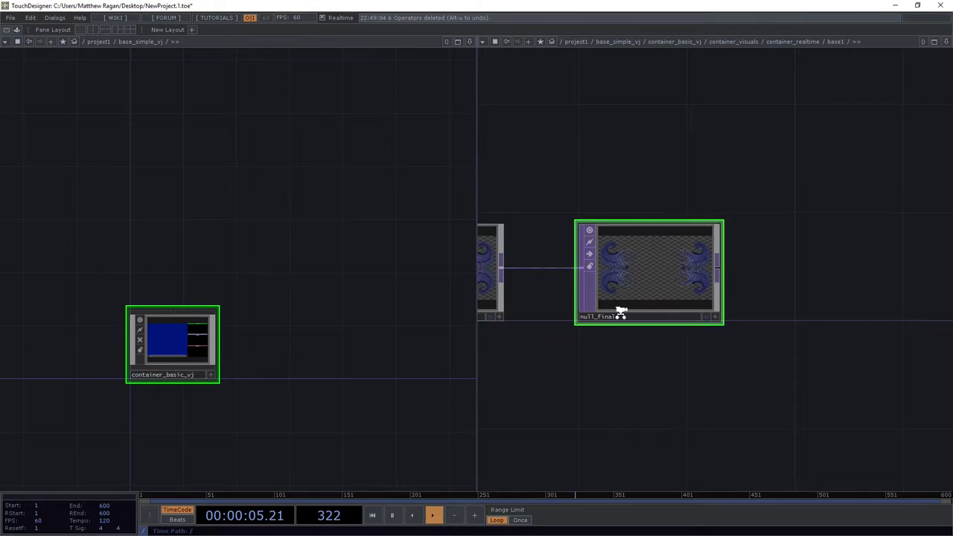
scroll(622, 313, "up", 3)
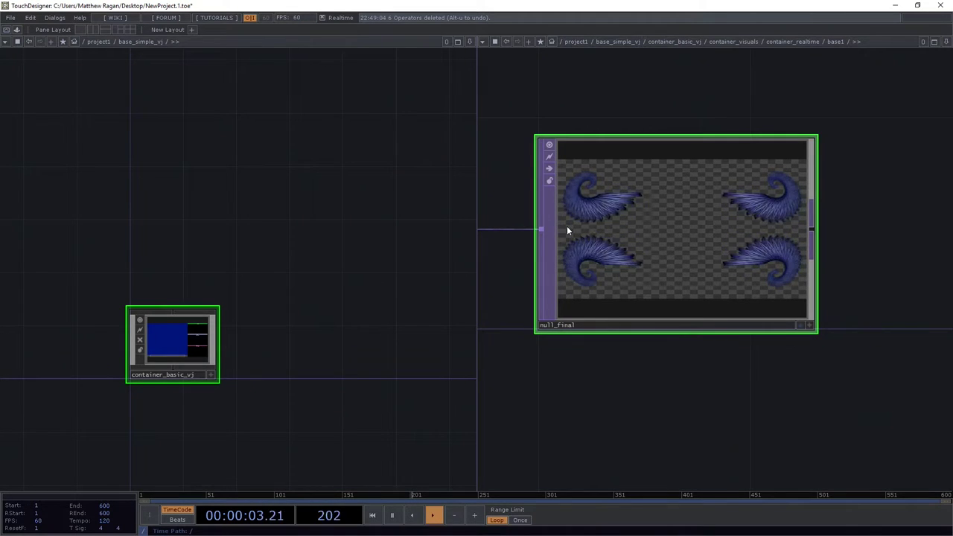
left_click_drag(565, 371, 713, 410)
scroll(572, 370, "down", 5)
scroll(711, 406, "down", 3)
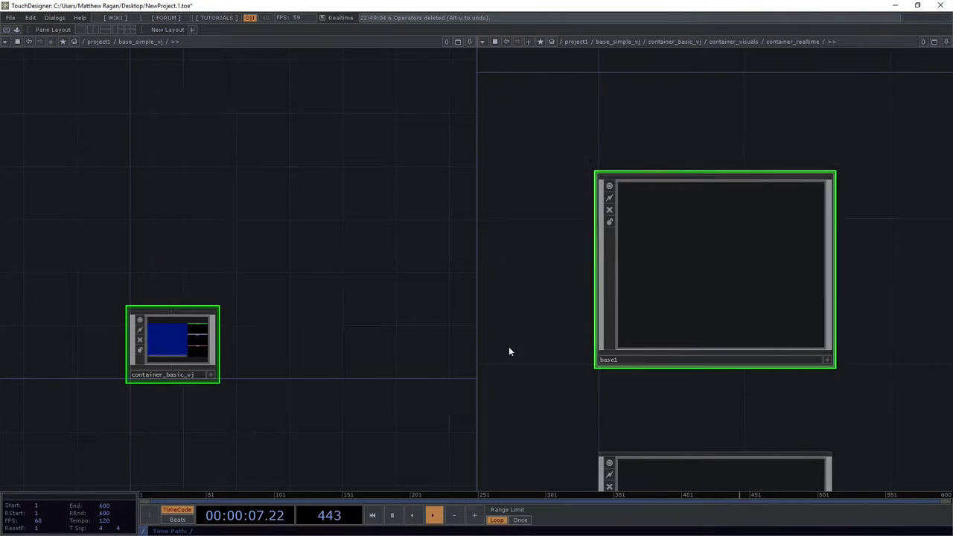
Enter container_basic_vj in the pane showing base_simple_vj and switch that pane to a Panel view.
scroll(158, 360, "up", 3)
key("h")
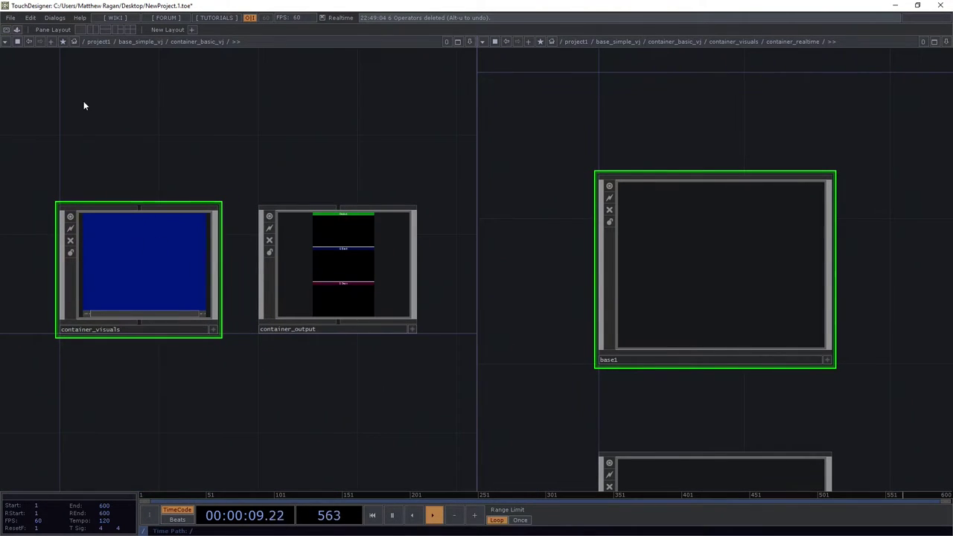
left_click(5, 42)
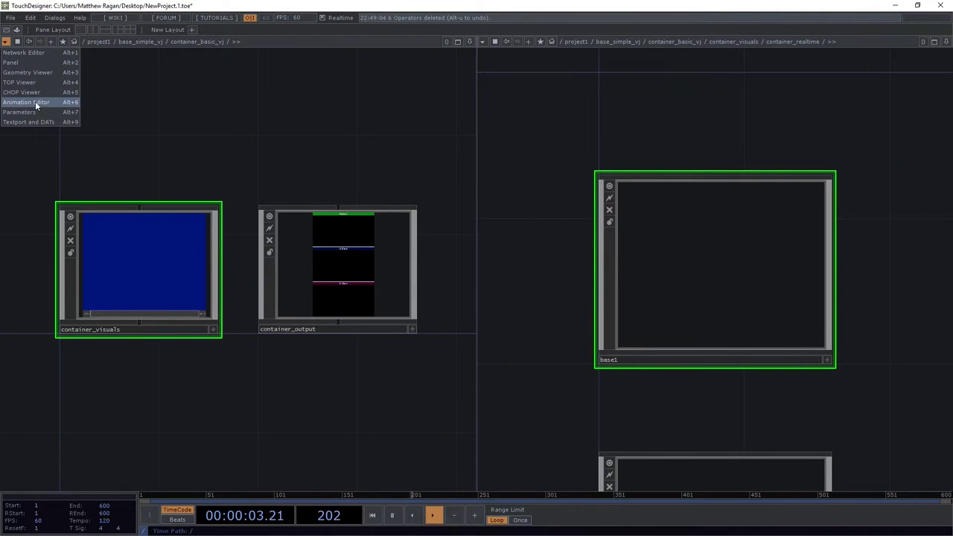
left_click(45, 63)
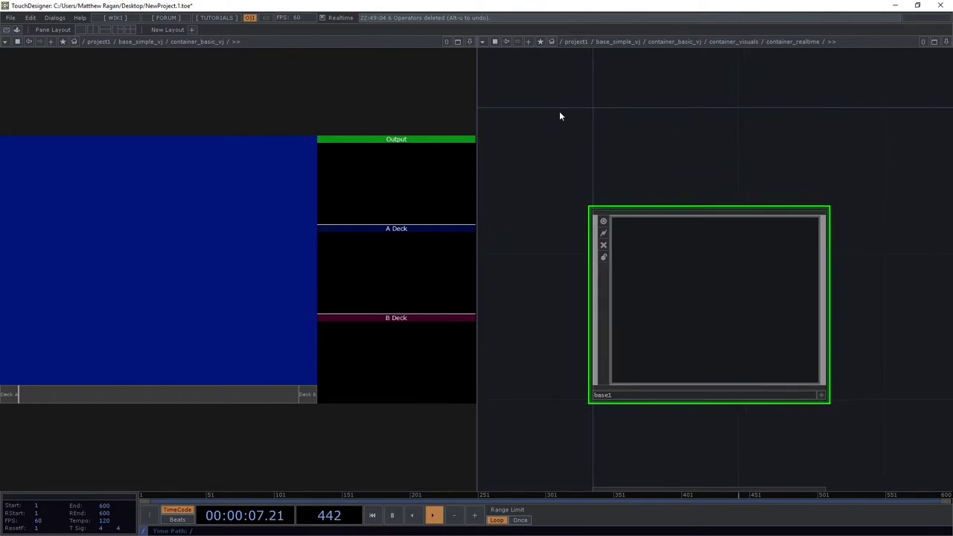
Navigate the network pane up to container_basic_vj, show container_visuals in the Panel pane, and narrow the Panel pane.
scroll(587, 238, "down", 5)
scroll(588, 236, "down", 3)
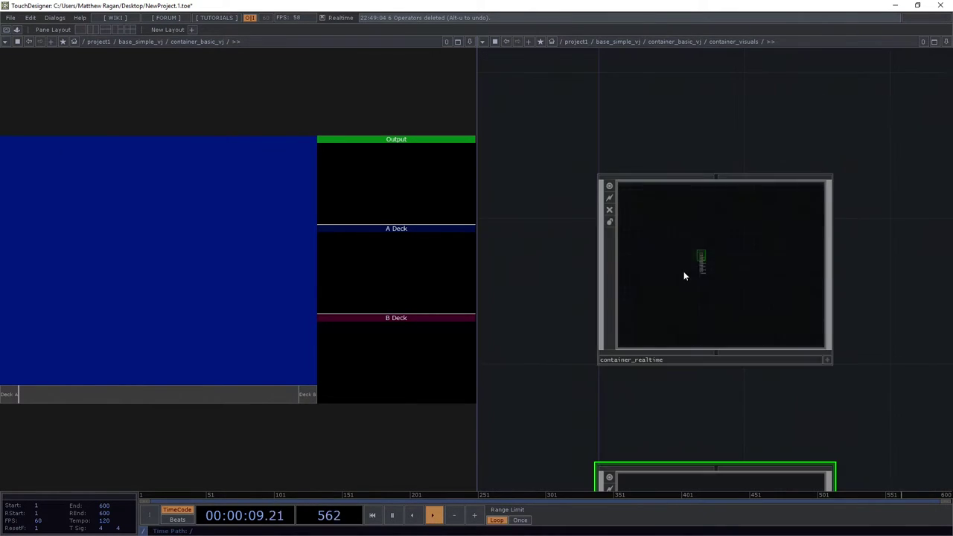
scroll(658, 313, "down", 3)
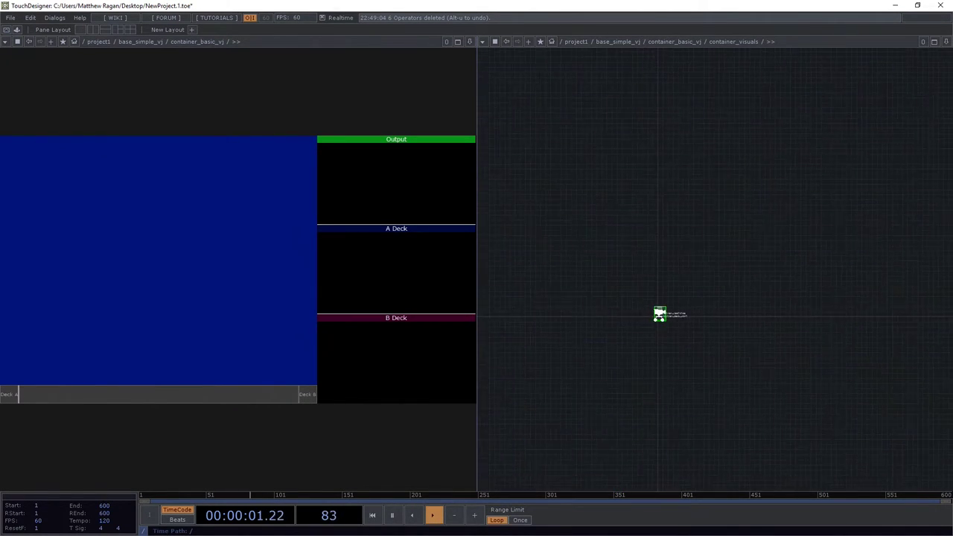
scroll(655, 294, "up", 6)
left_click_drag(688, 267, 299, 41)
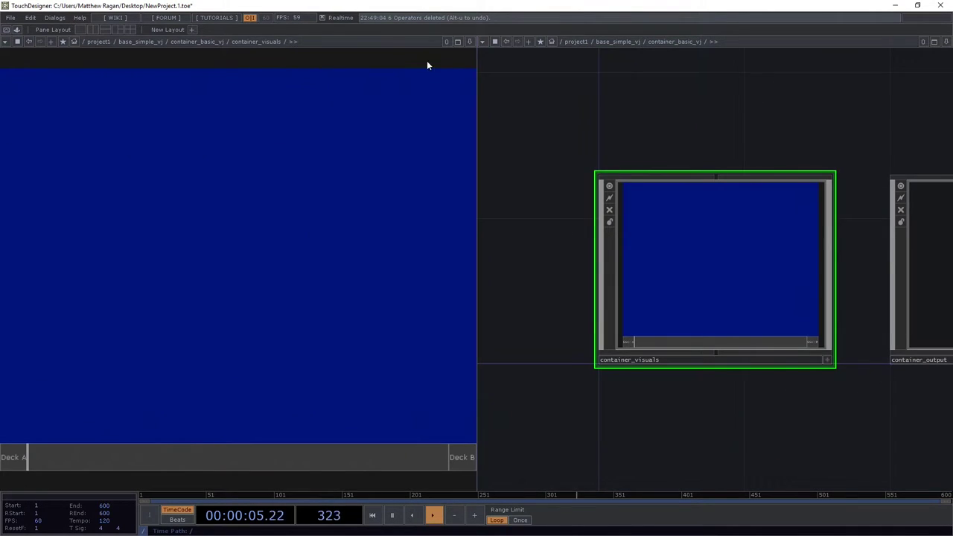
left_click_drag(478, 75, 272, 89)
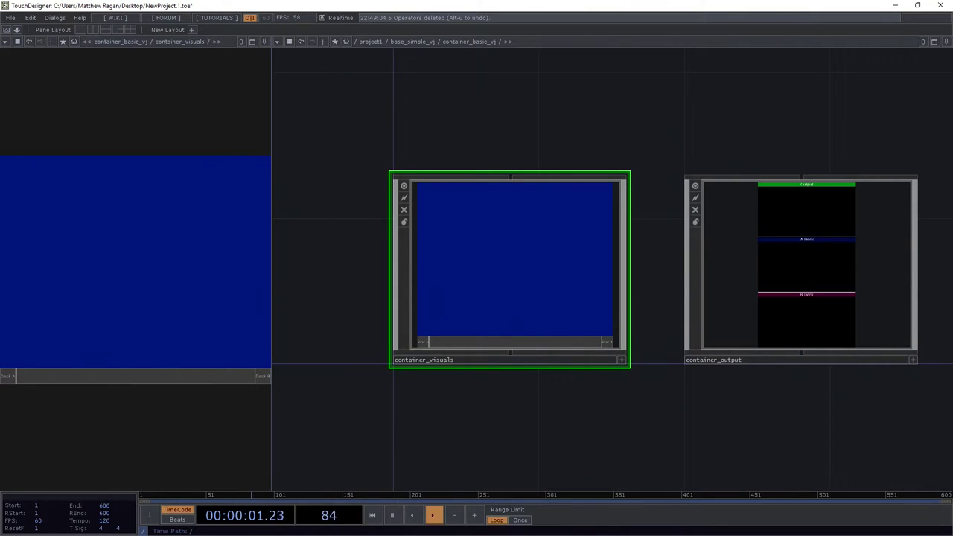
left_click_drag(529, 109, 511, 183)
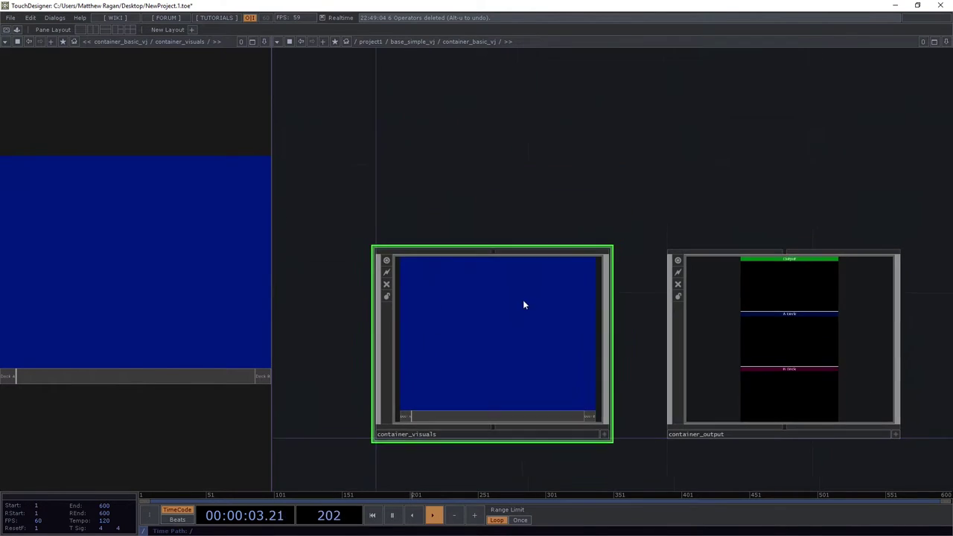
Navigate the network pane into container_visuals and on into container_realtime, where the six bases are stored.
scroll(494, 331, "up", 5)
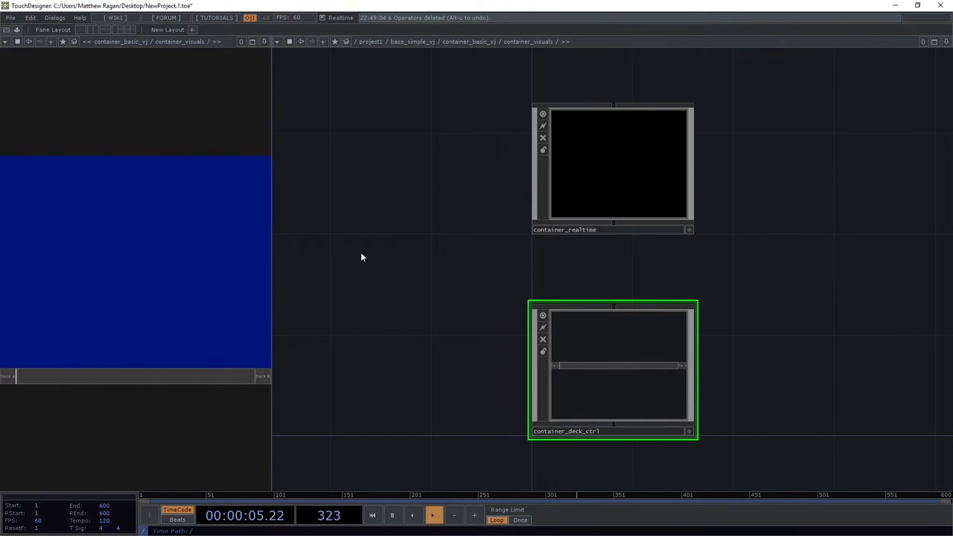
left_click_drag(696, 152, 563, 256)
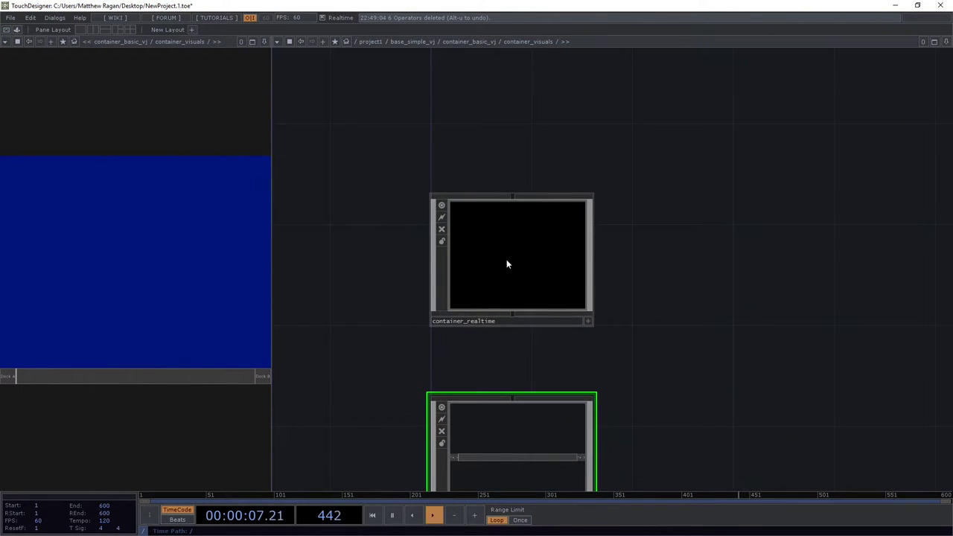
scroll(507, 263, "down", 5)
scroll(590, 298, "up", 5)
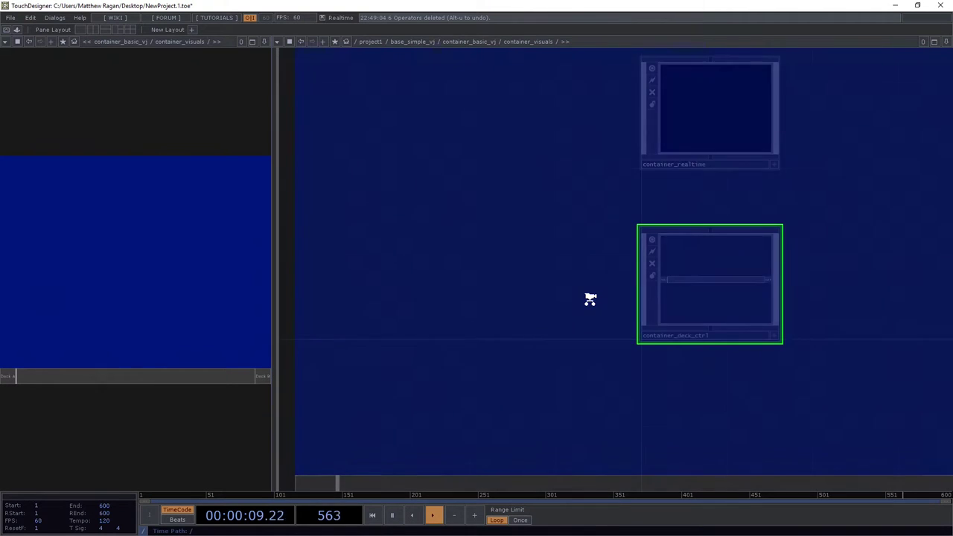
left_click_drag(470, 285, 406, 380)
scroll(591, 259, "up", 5)
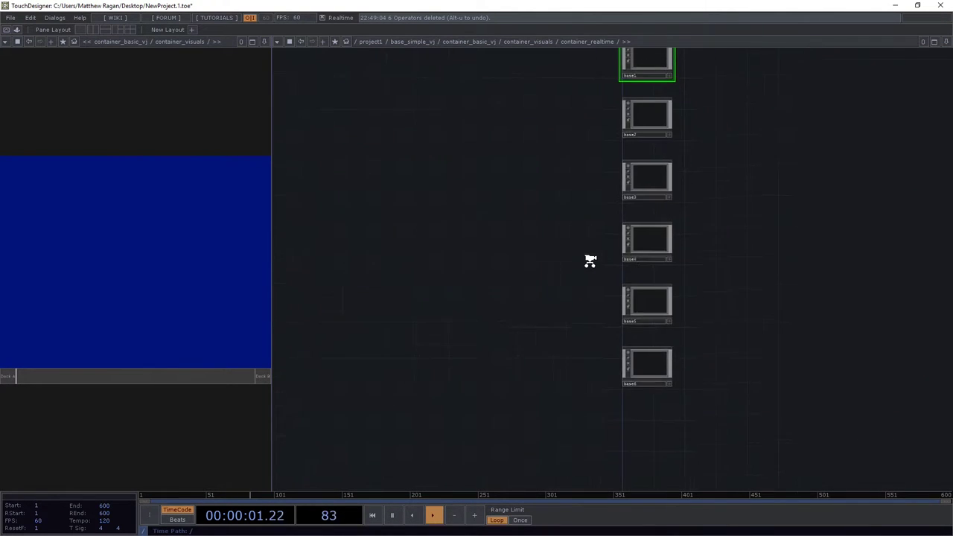
Select all six bases in container_realtime and move their column to the left of the vertical grid axis.
left_click_drag(702, 169, 549, 250)
scroll(601, 244, "down", 3)
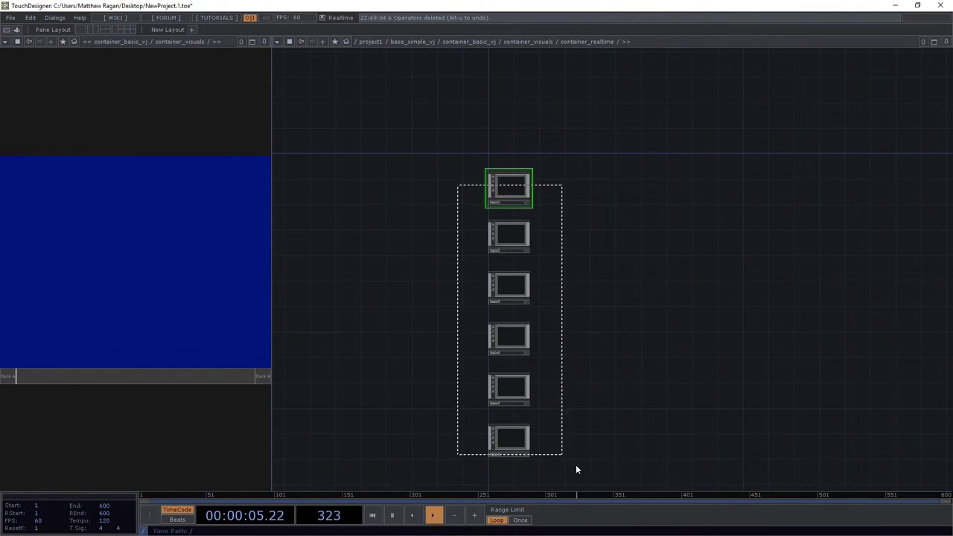
right_click_drag(576, 466, 579, 470)
scroll(493, 174, "up", 3)
left_click_drag(532, 201, 383, 97)
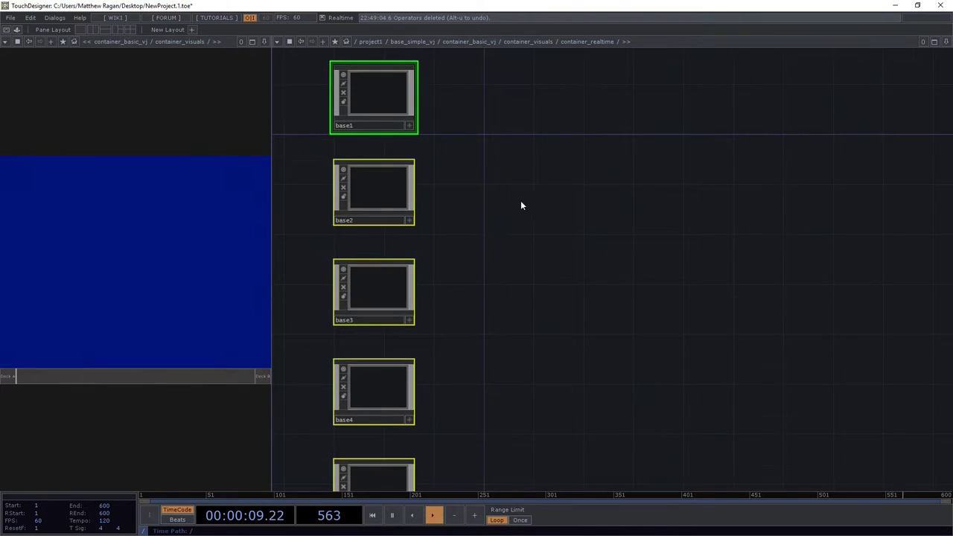
Add a Container COMP at the network origin, beside base1.
left_click_drag(498, 104, 417, 198)
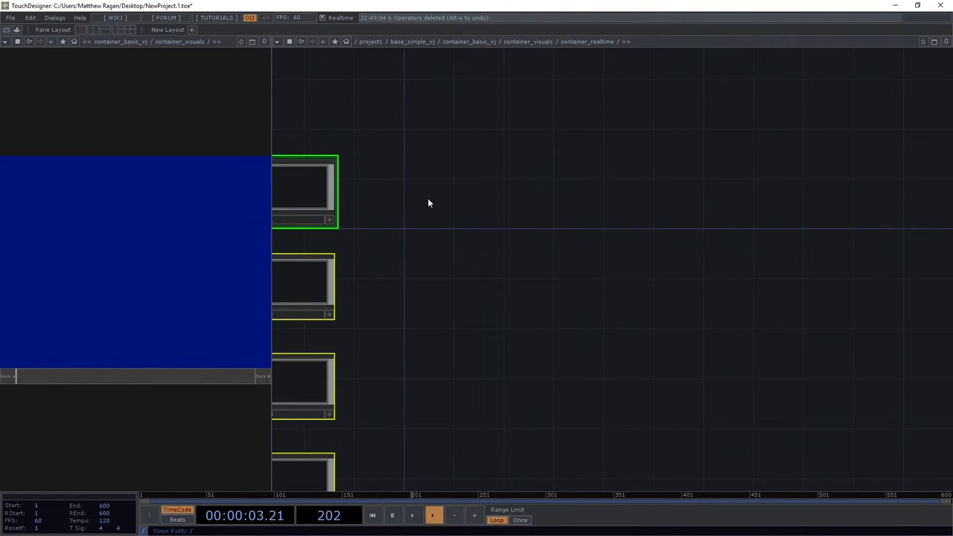
left_click_drag(415, 178, 455, 216)
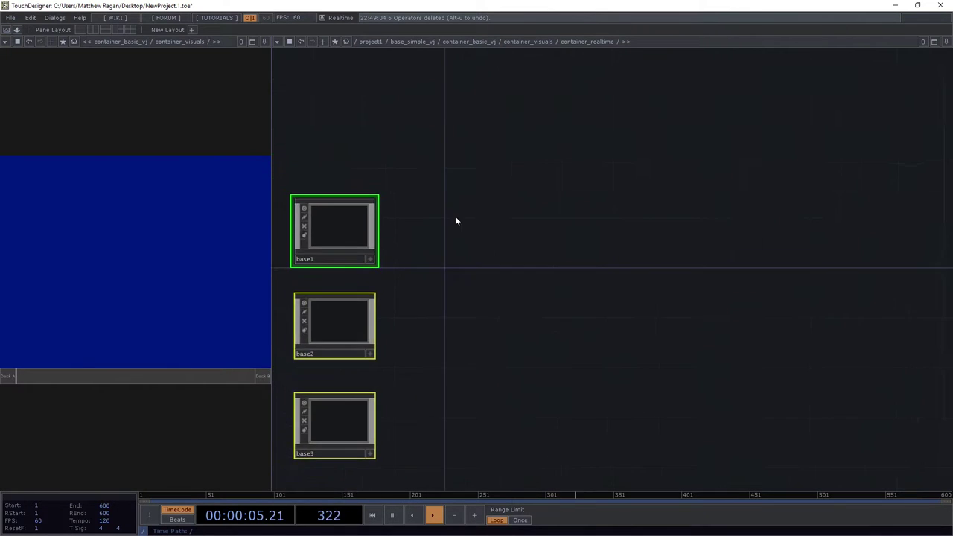
middle_click_drag(455, 216, 502, 216)
key("Tab")
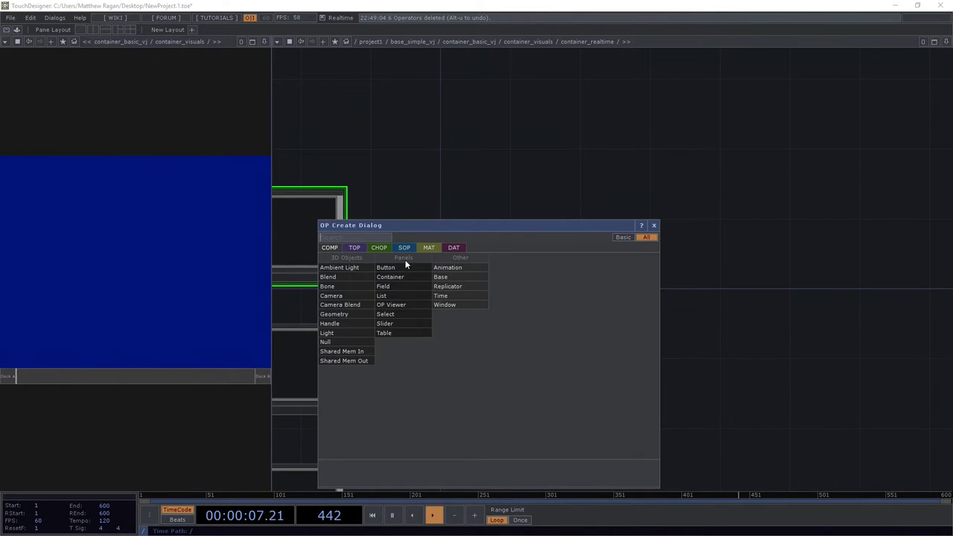
left_click(407, 269)
left_click(493, 251)
scroll(506, 230, "up", 3)
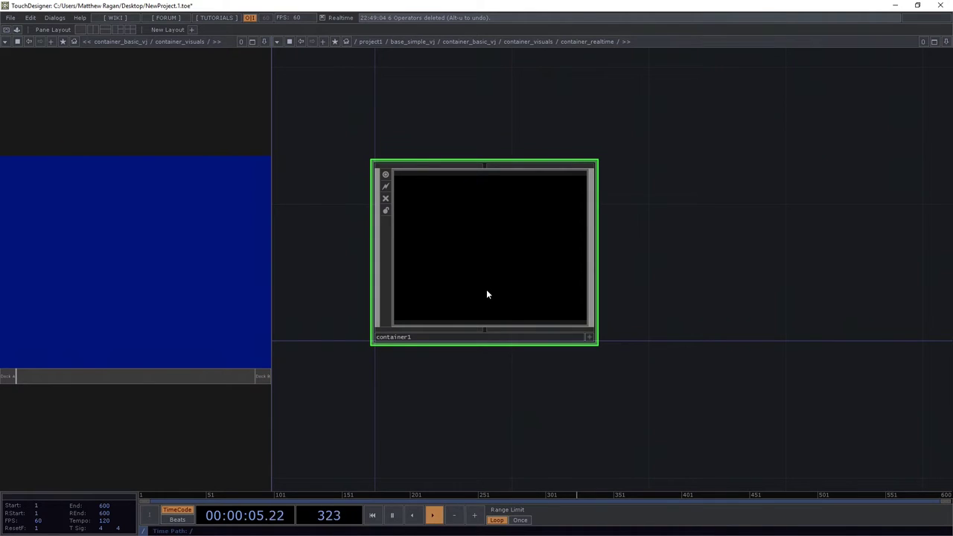
Set the new container's width to 852 and its height to 670.
key("p")
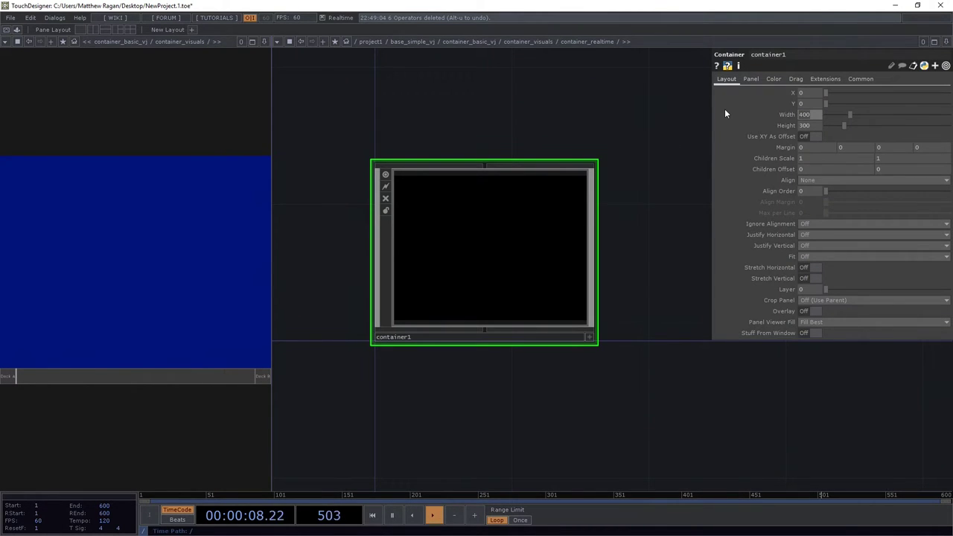
type("852")
key("Tab")
type("480")
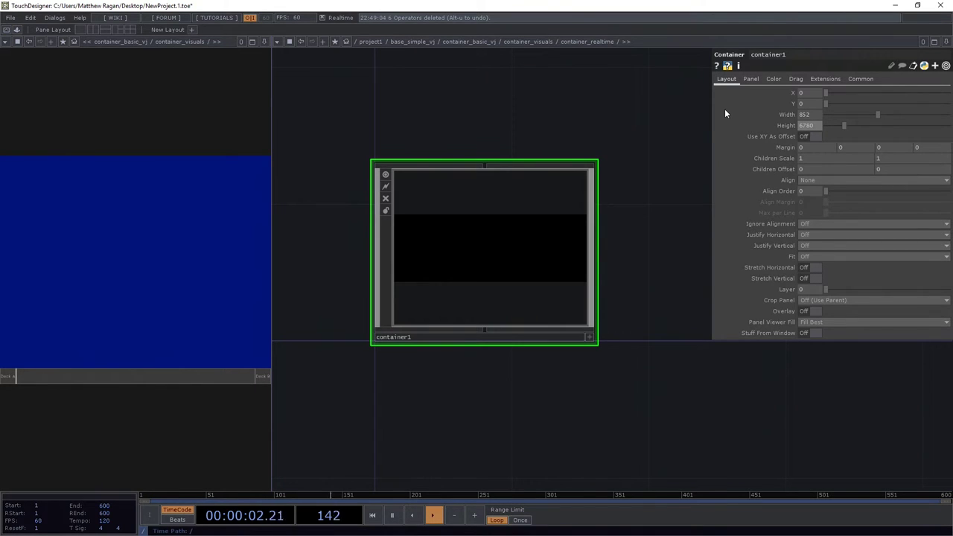
key("BackSpace")
key("BackSpace")
type("0")
key("Return")
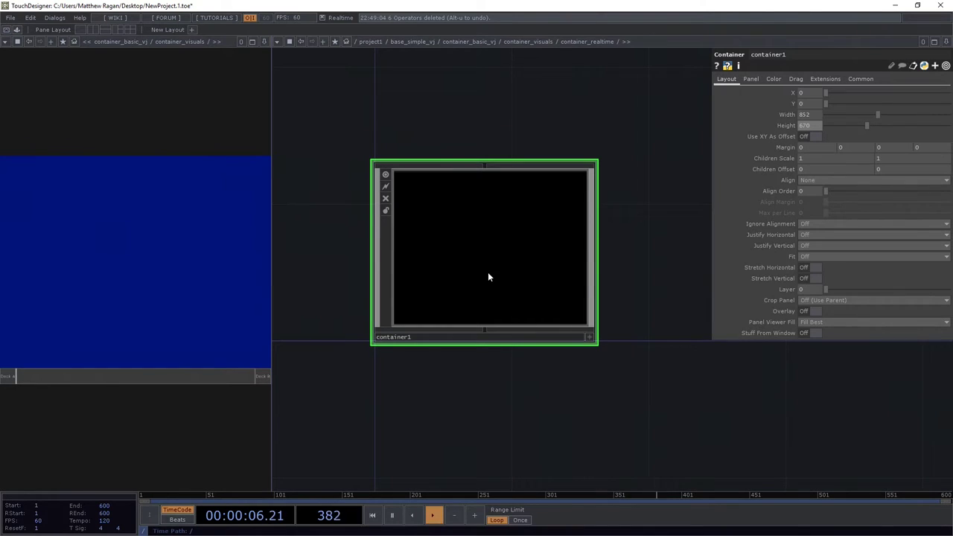
Examine the column of bases beside container1 and select base2 to view its parameters.
left_click_drag(391, 125, 413, 153)
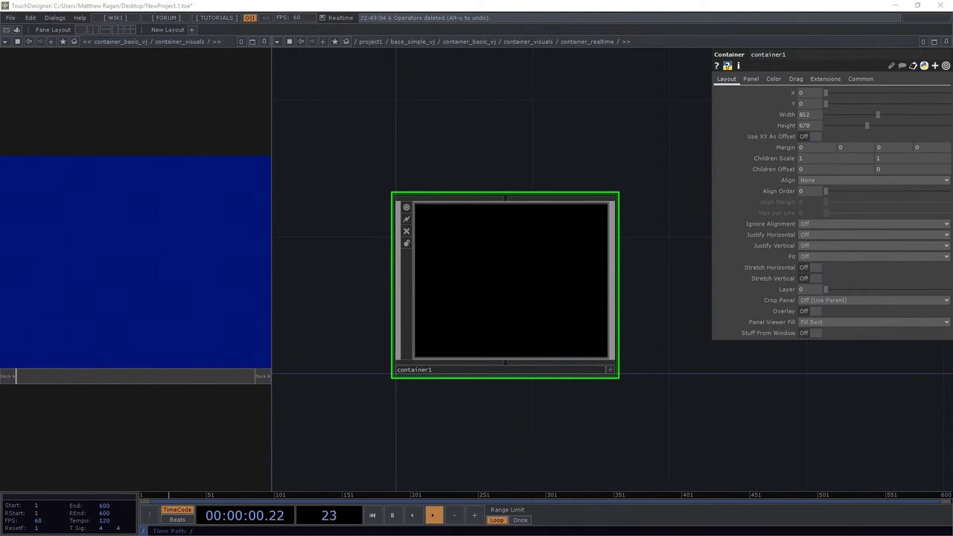
left_click_drag(414, 135, 509, 235)
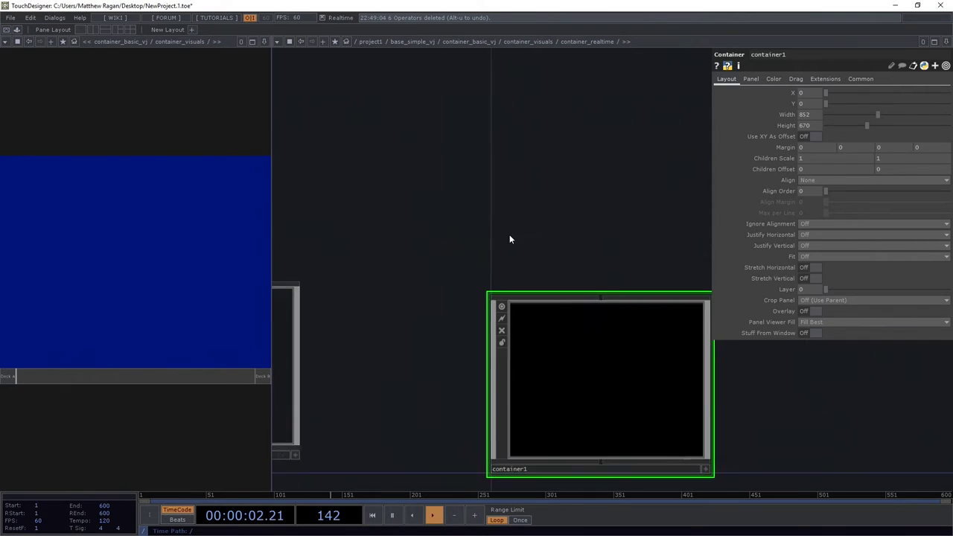
scroll(509, 236, "down", 6)
left_click_drag(466, 202, 493, 206)
scroll(487, 301, "up", 3)
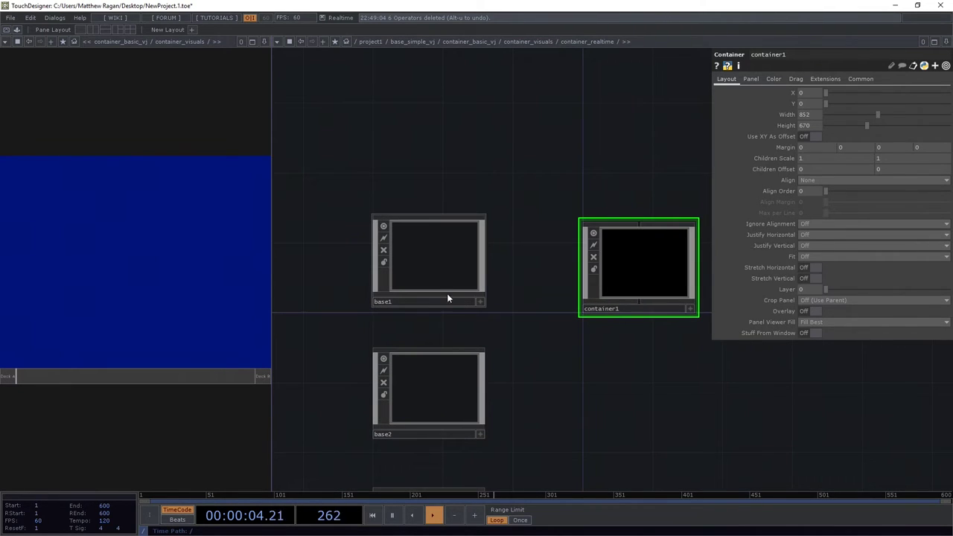
scroll(439, 289, "down", 5)
left_click_drag(398, 268, 392, 240)
right_click_drag(393, 254, 432, 446)
right_click_drag(384, 217, 445, 413)
scroll(423, 244, "up", 5)
scroll(423, 246, "up", 2)
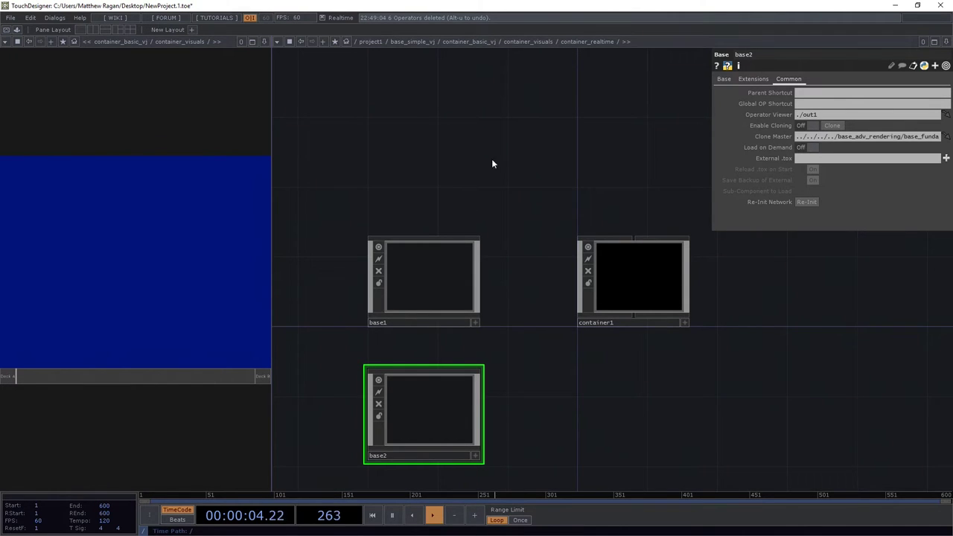
Bring the viewer window of the finished project's container1 in front of the network and examine its layout of visuals.
left_click_drag(474, 183, 540, 215)
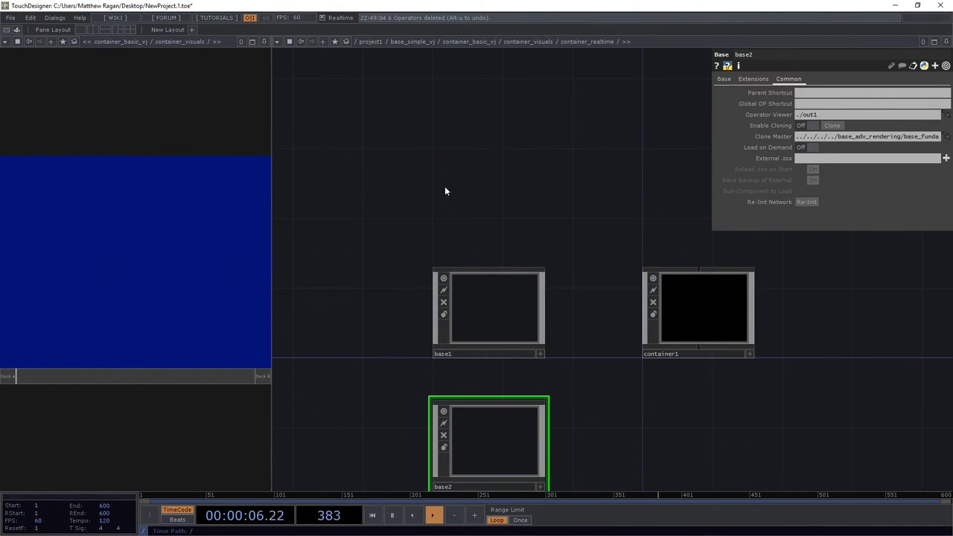
scroll(484, 165, "up", 2)
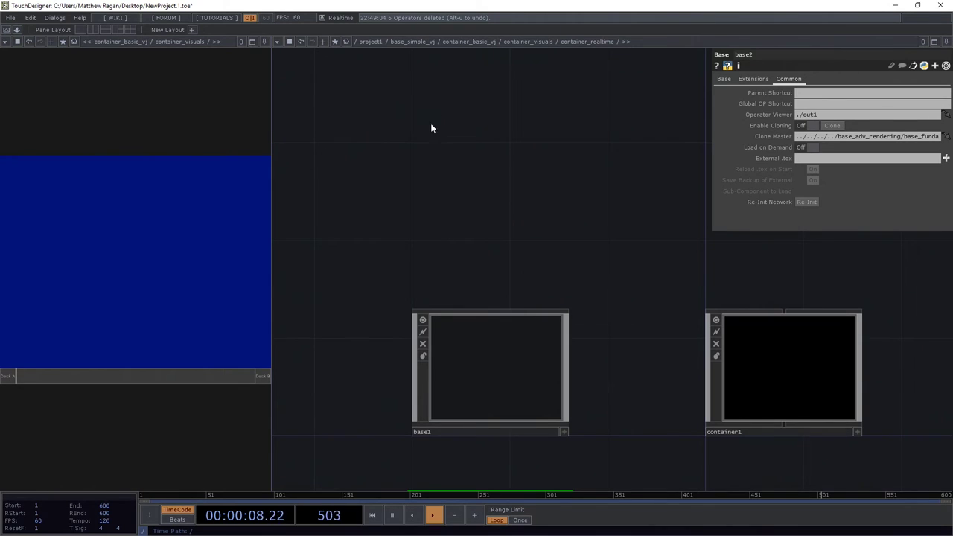
left_click_drag(595, 209, 486, 154)
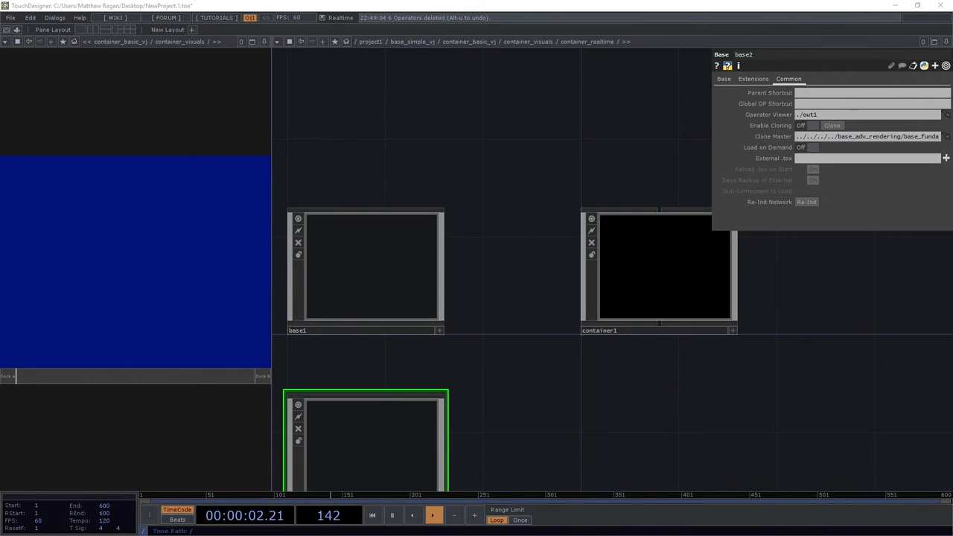
left_click_drag(0, 149, 566, 78)
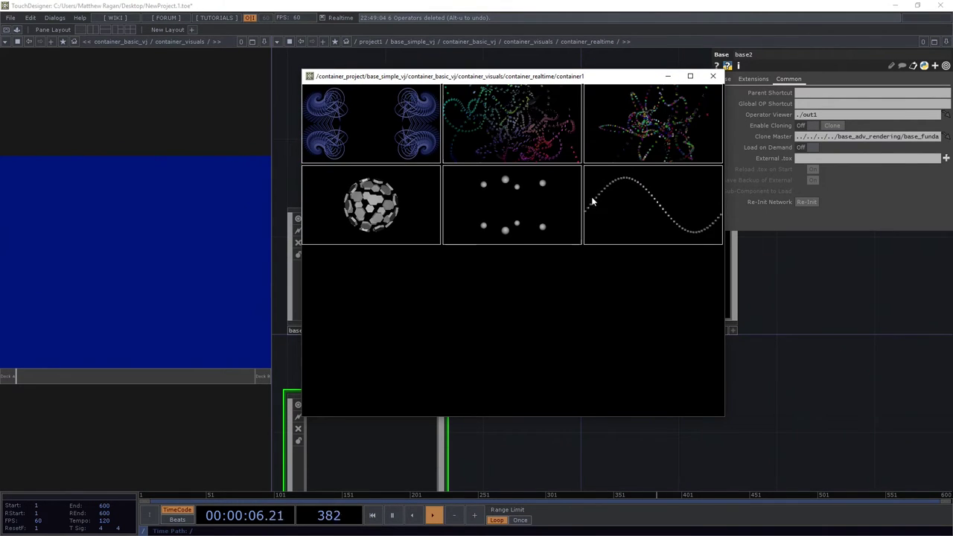